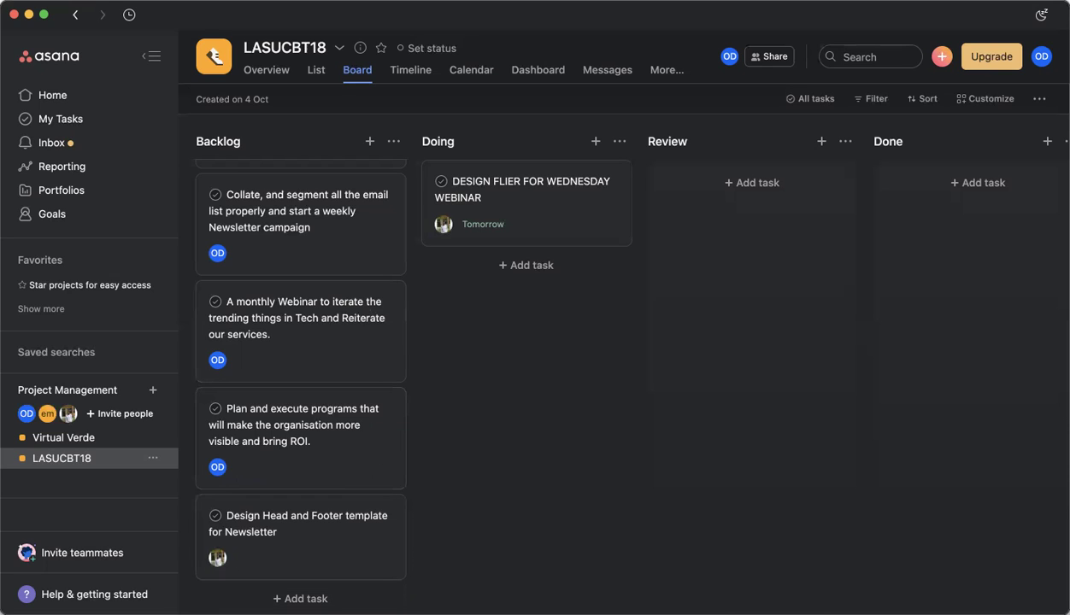
- Create a Backlog card titled 'write content about ielts for wednesday webinar'
left_click(300, 598)
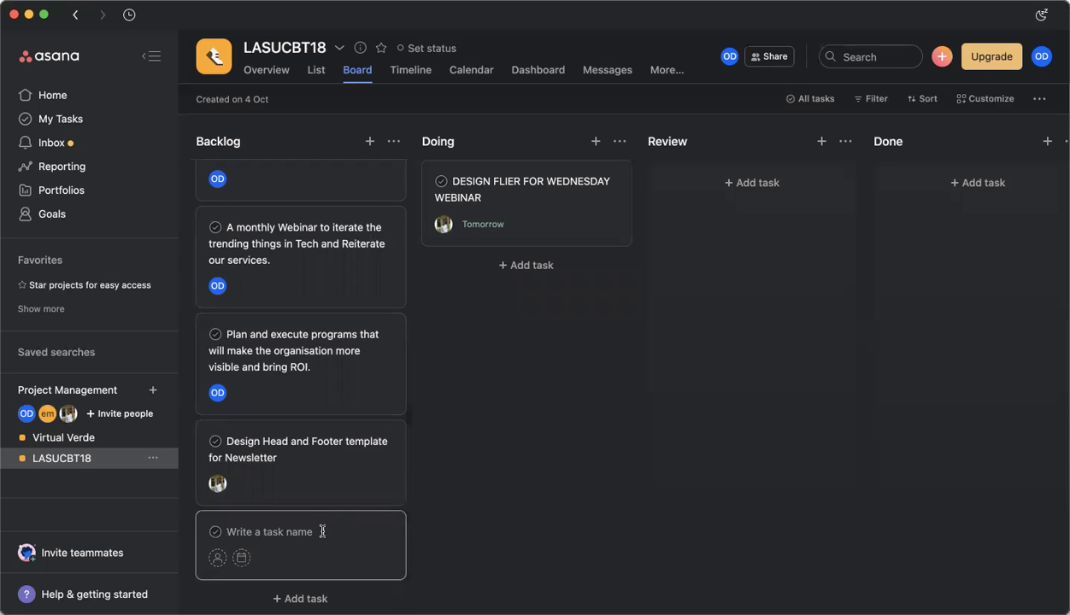
type("write content about ielts for we")
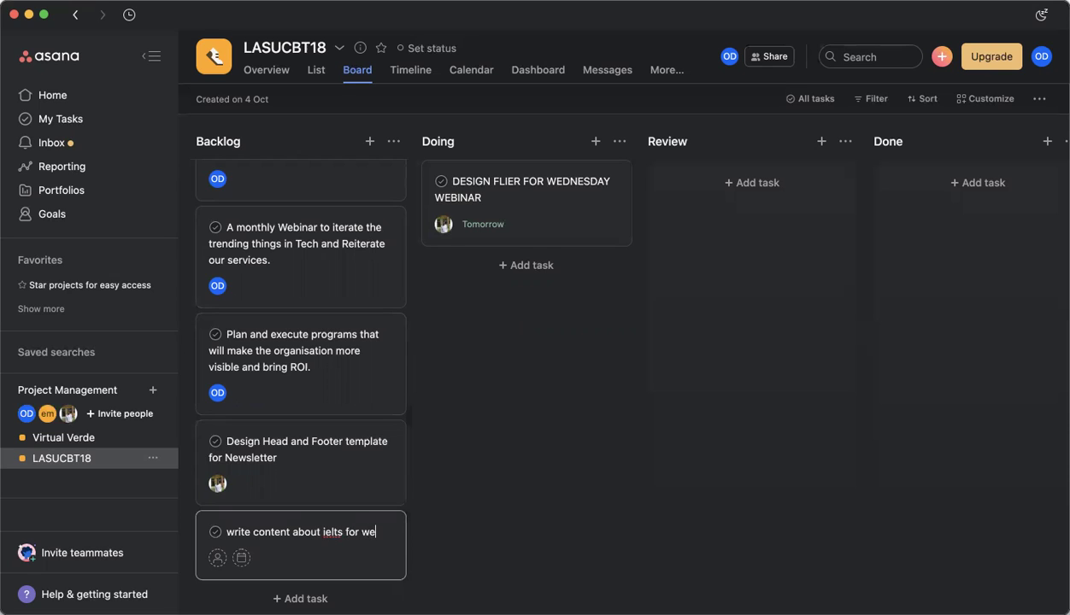
type("dnesday")
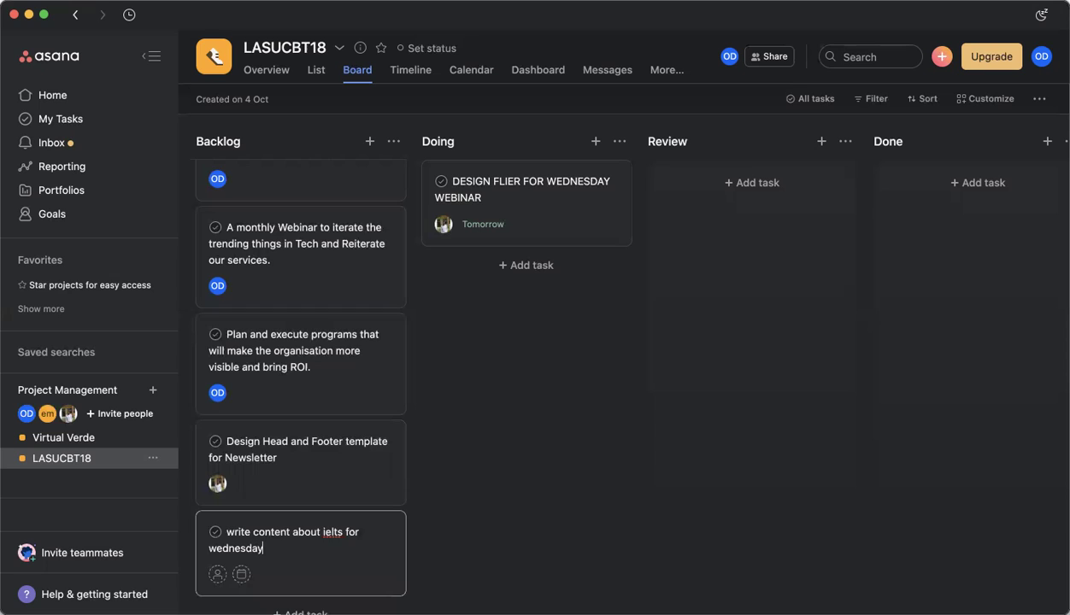
type(" webinar")
- Assign the webinar card to yourself first, then reassign it to the em teammate
left_click(218, 575)
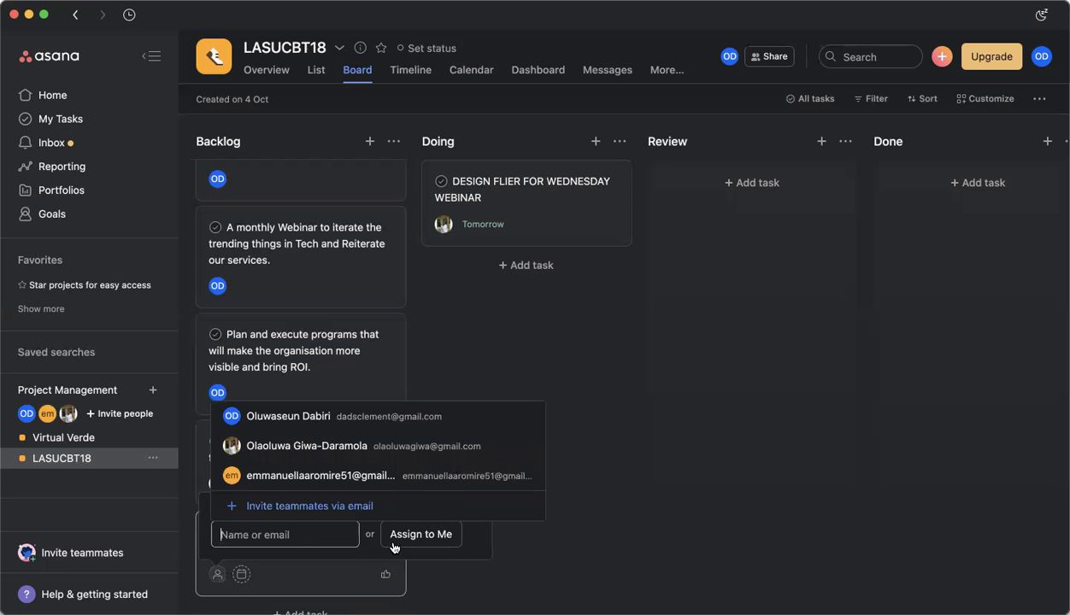
left_click(427, 536)
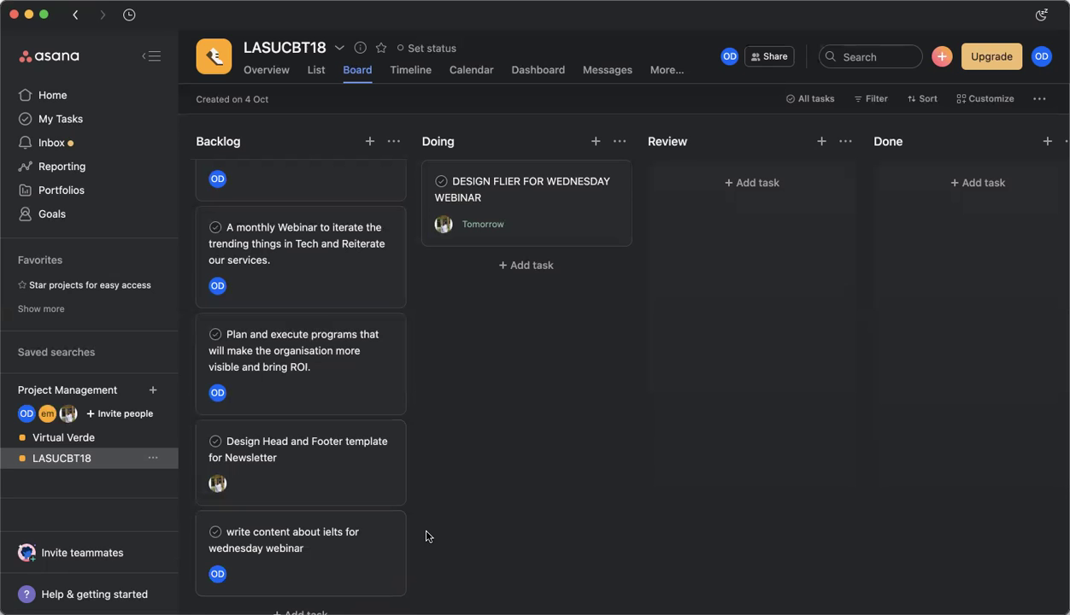
left_click(219, 573)
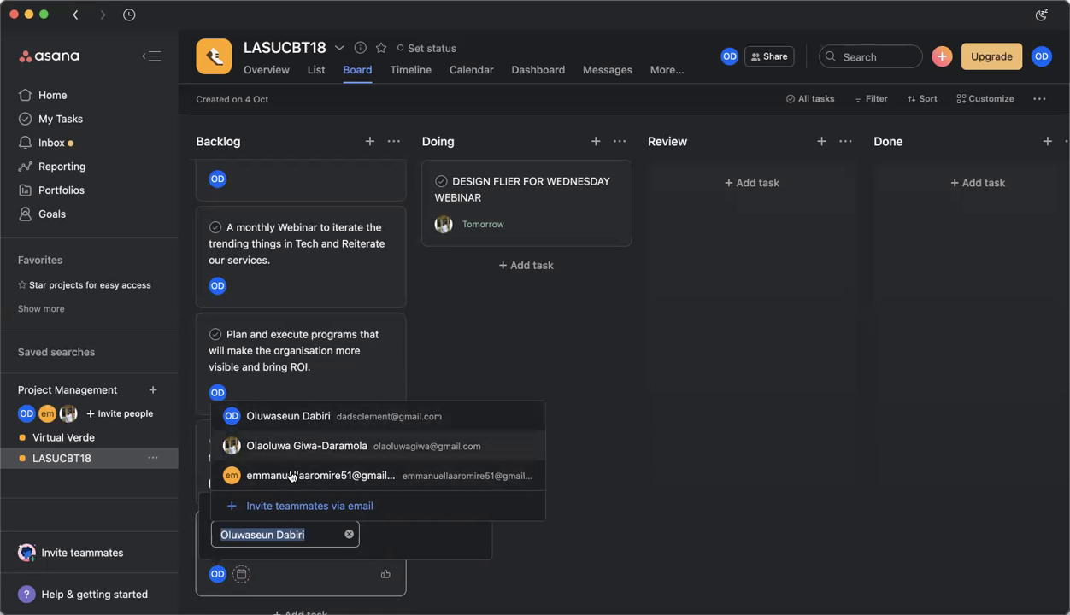
left_click(346, 477)
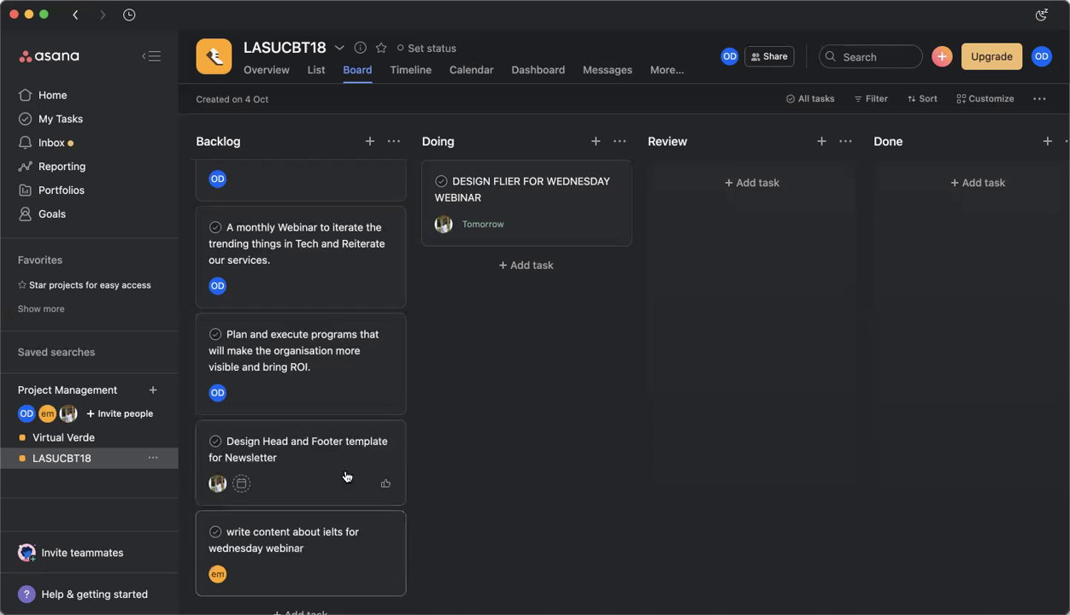
- In the task details, set the due date to 15 October 2021
left_click(335, 557)
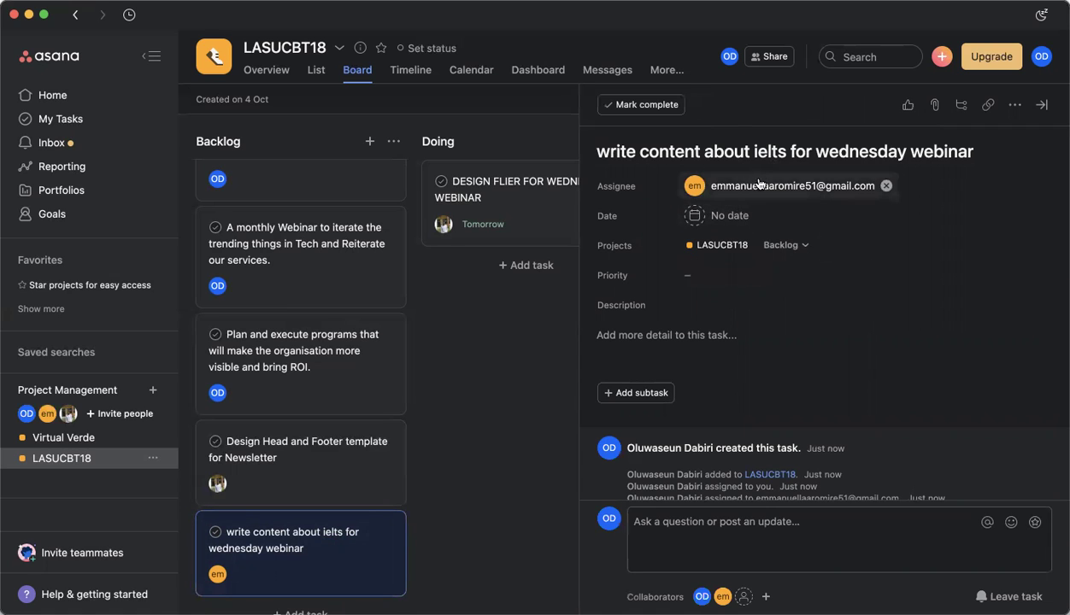
left_click(708, 220)
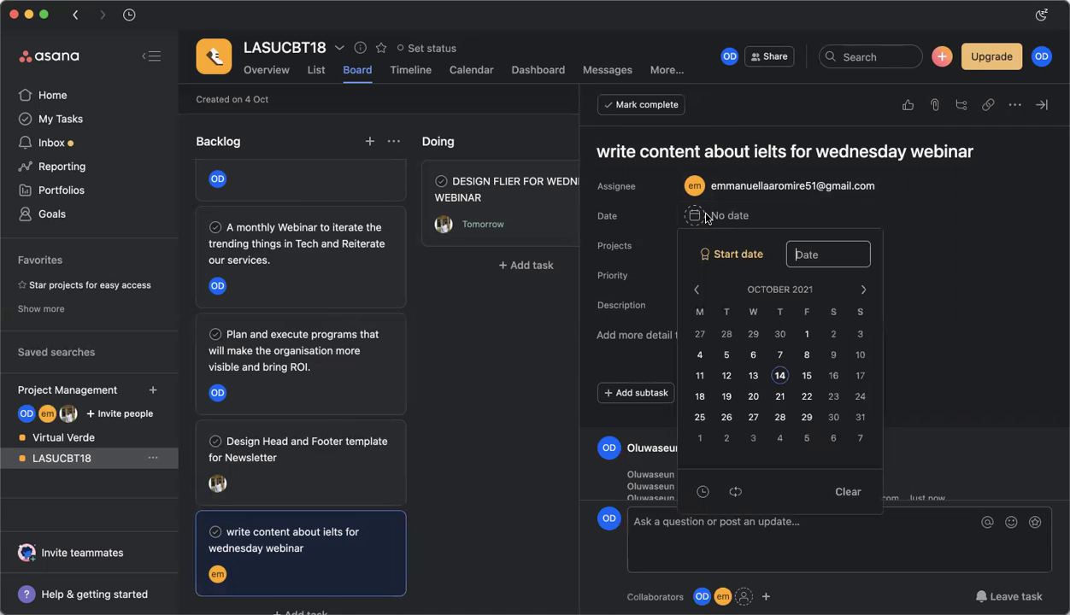
left_click(804, 376)
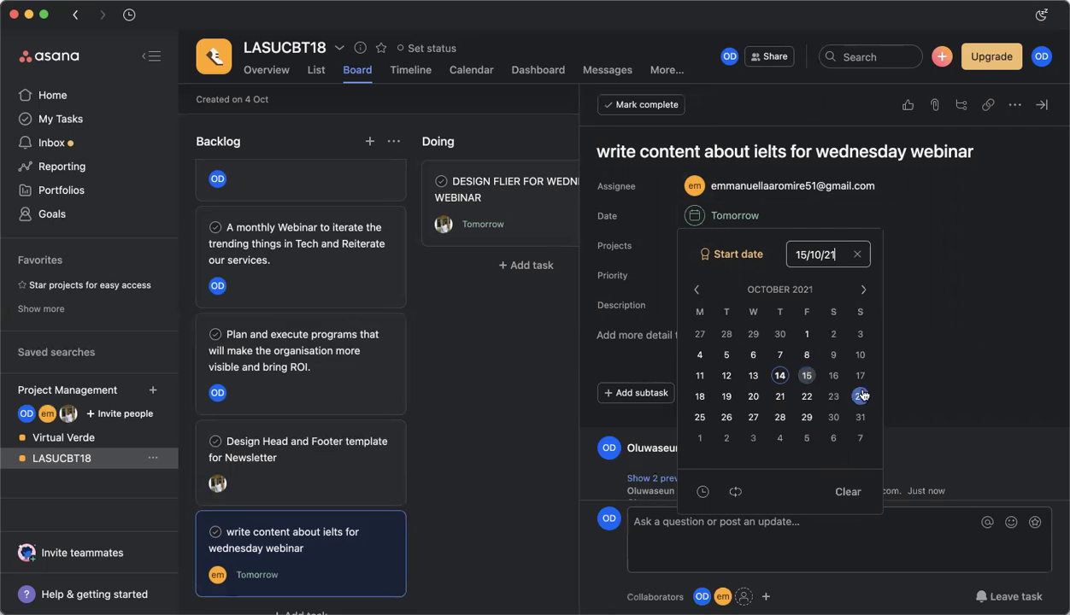
left_click(925, 325)
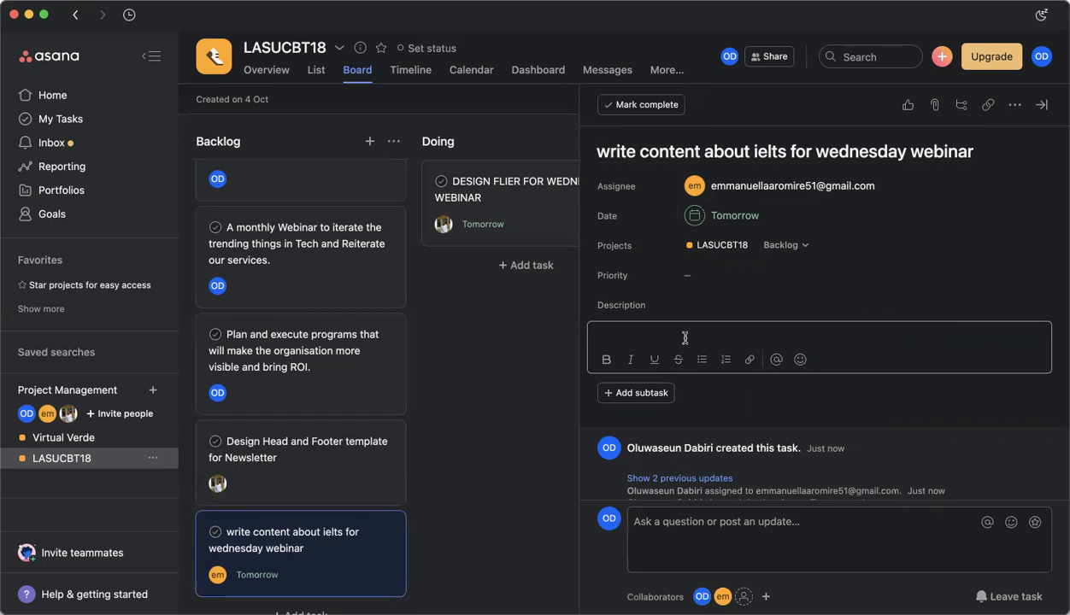
- Enter the description 'write a content for the websiste and also to be posted on twitter'
type("write a content for t")
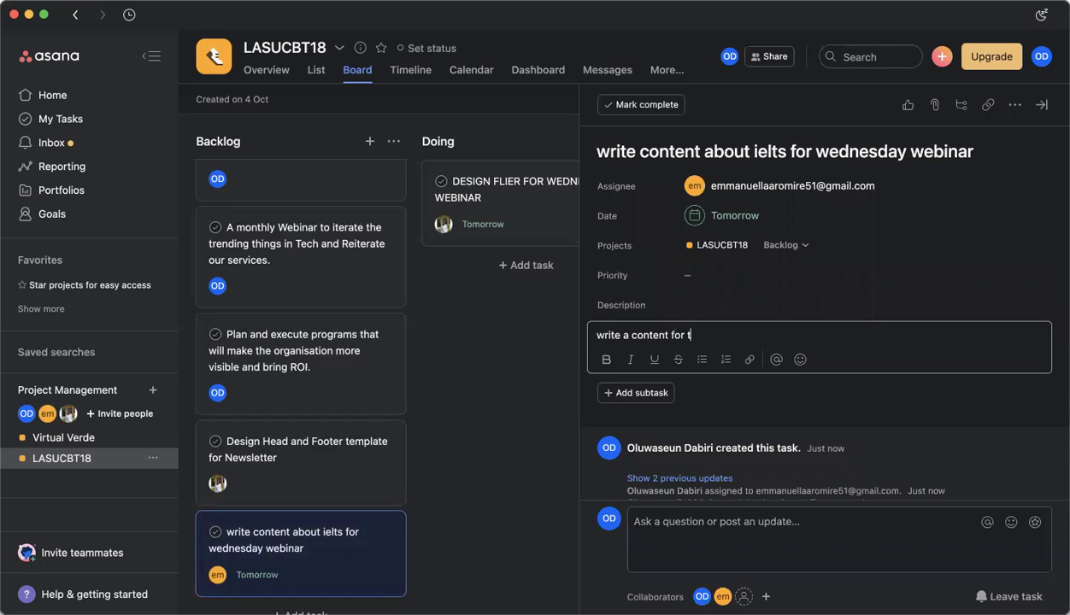
type("he websiste and also to be p")
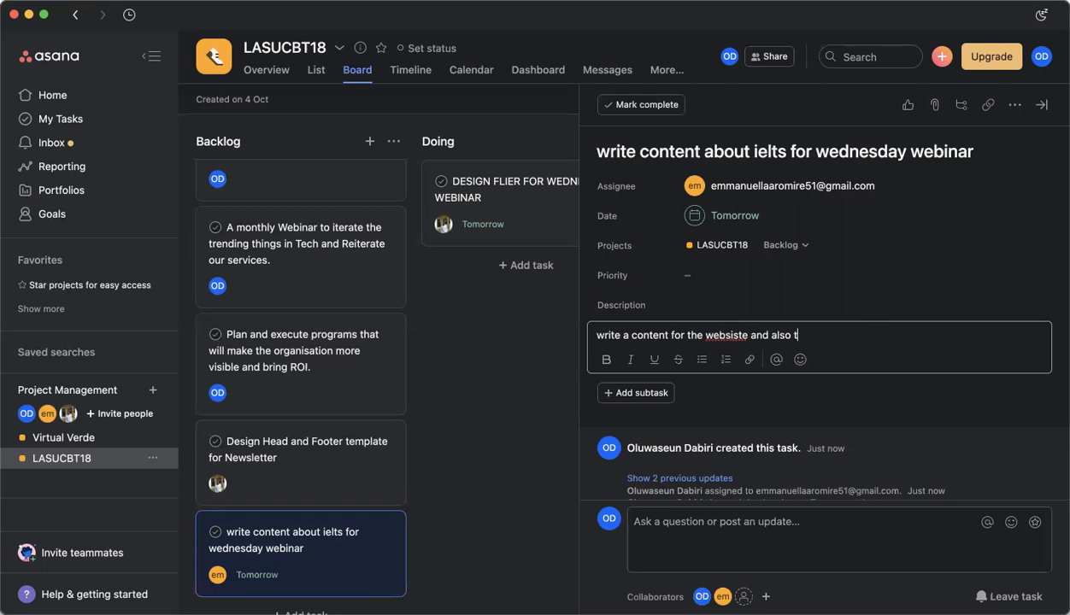
type("osted on twitter")
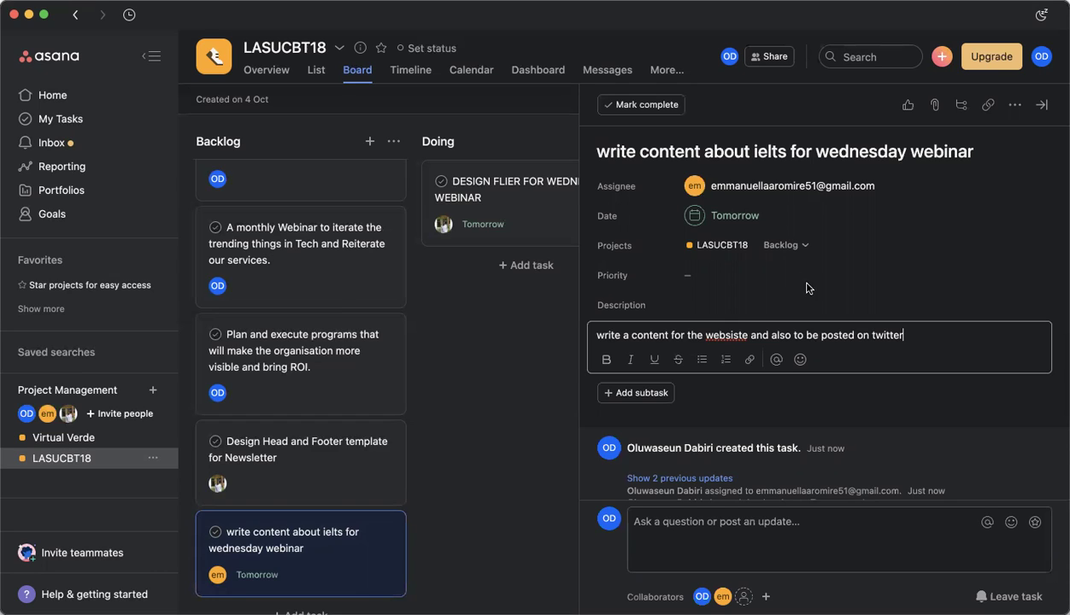
left_click(871, 412)
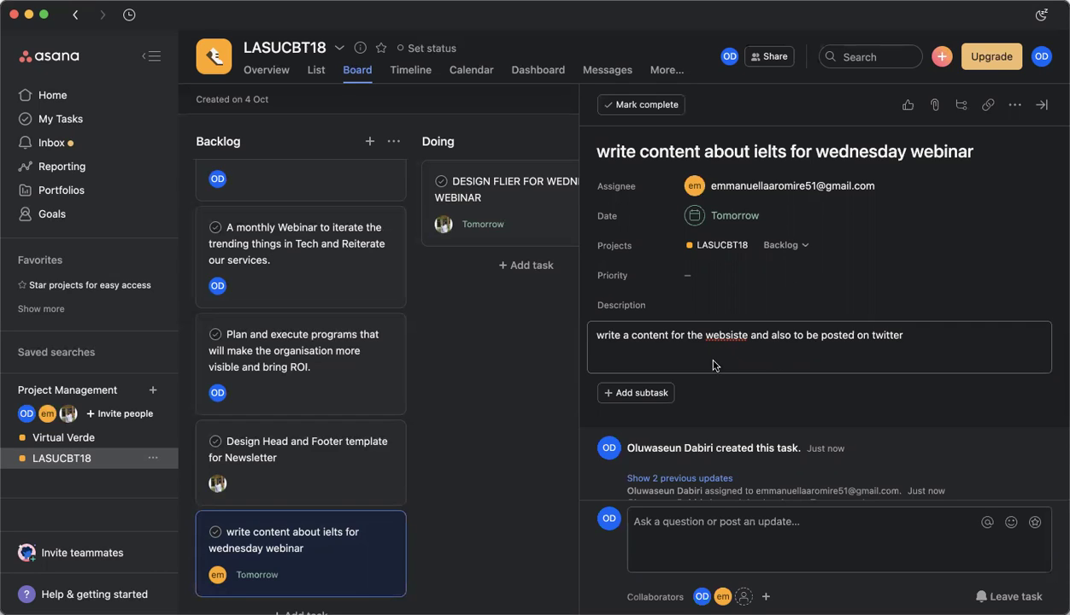
- Add the subtask 'content for twitter shopuldn't mpre than 30 words' and discard the extra empty row
left_click(667, 393)
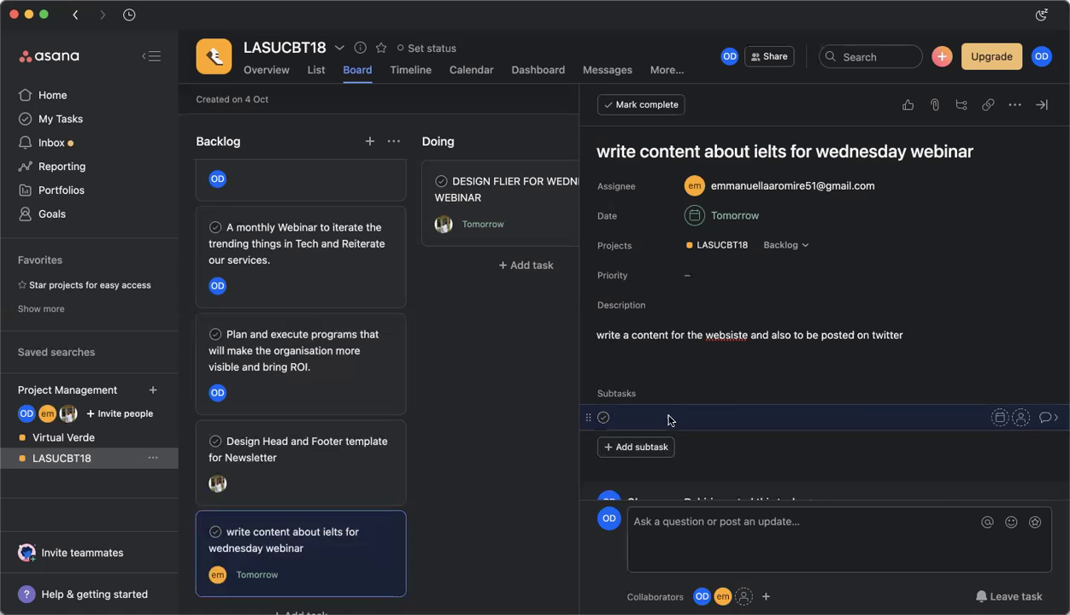
key("Escape")
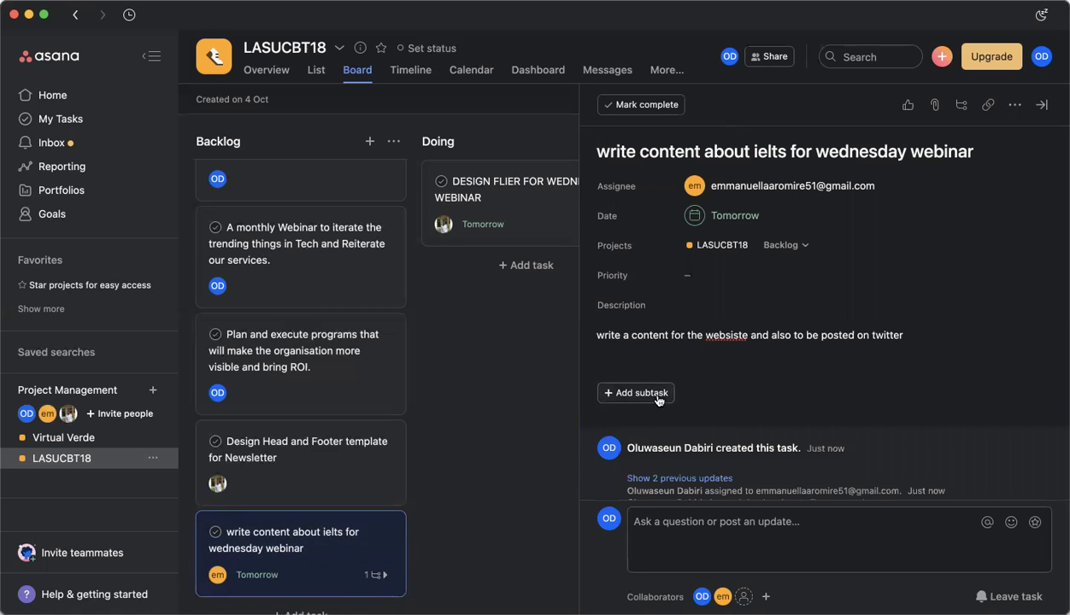
left_click(642, 393)
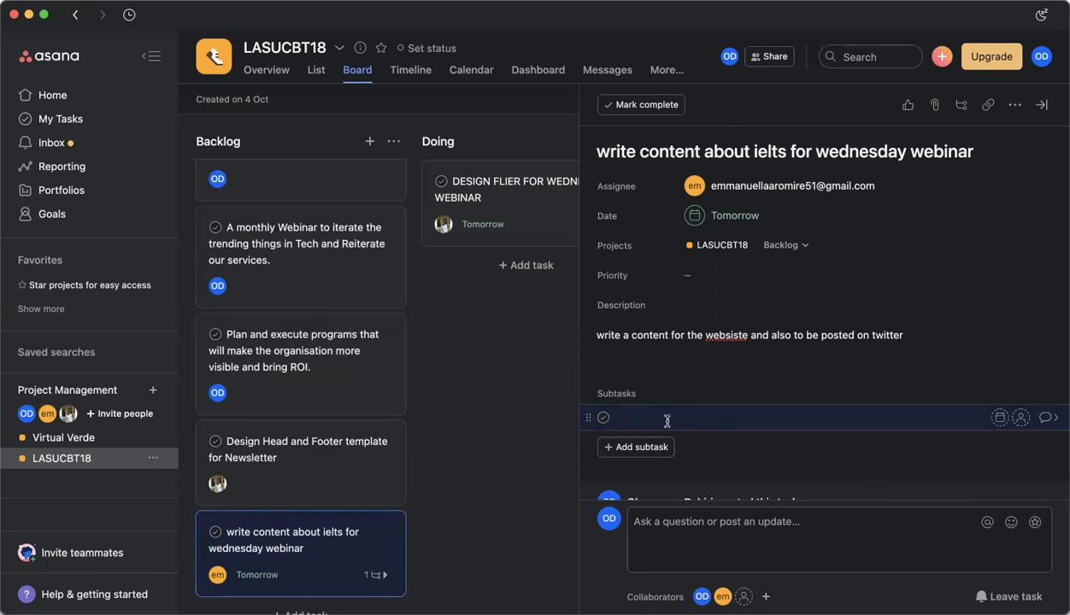
type("content for twitter shopuldn't be")
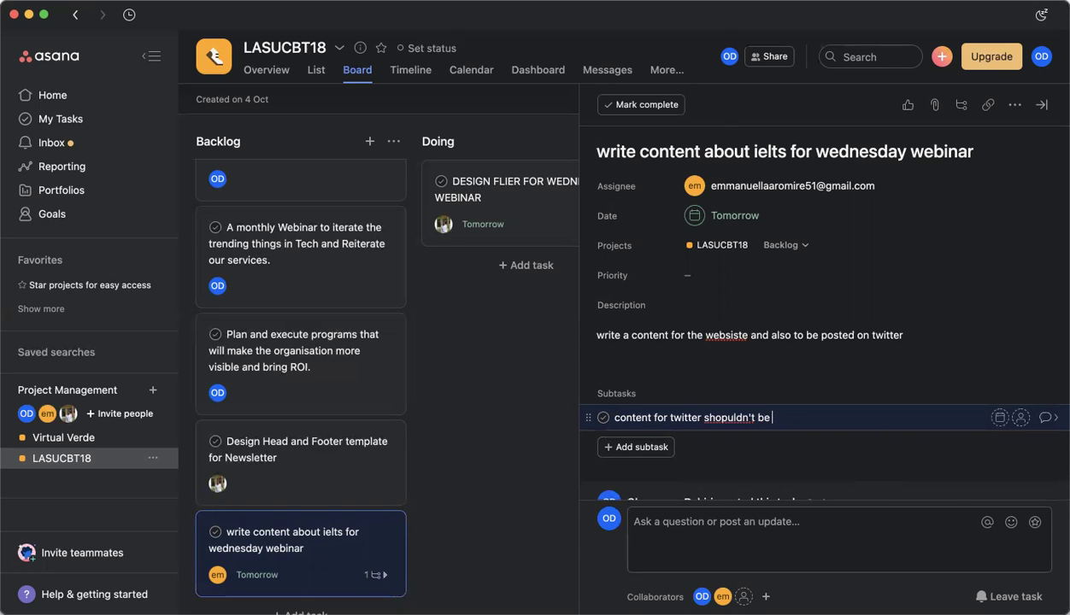
type("mpre than 30 words")
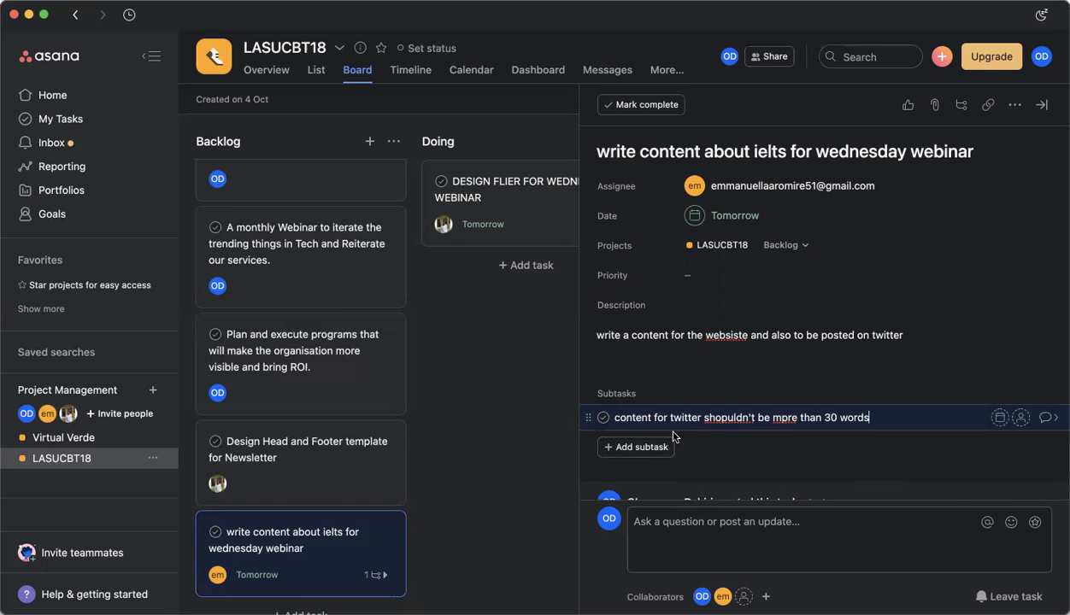
left_click(648, 446)
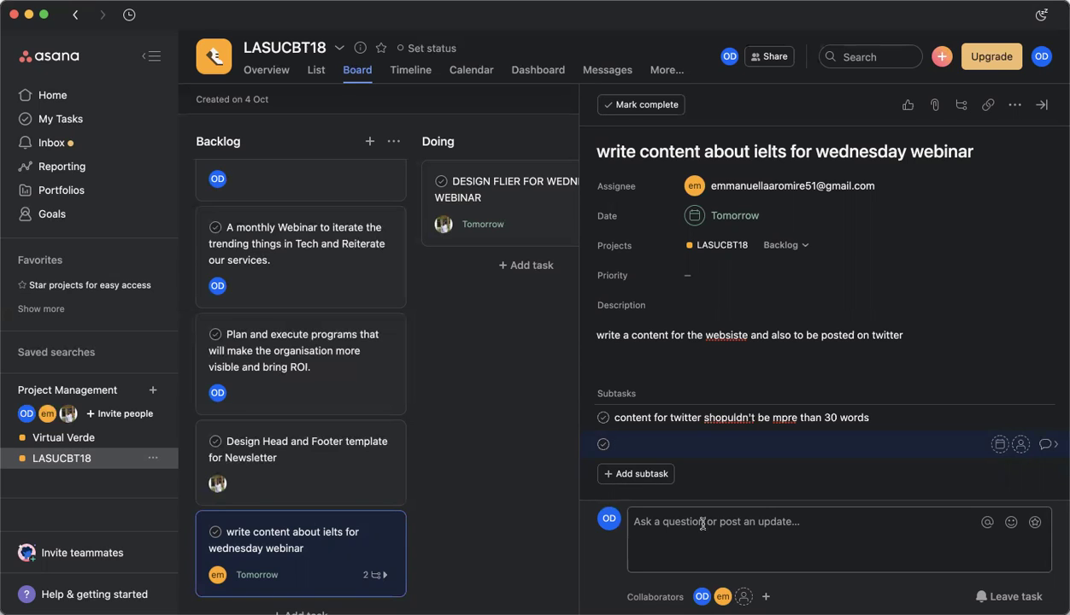
key("Escape")
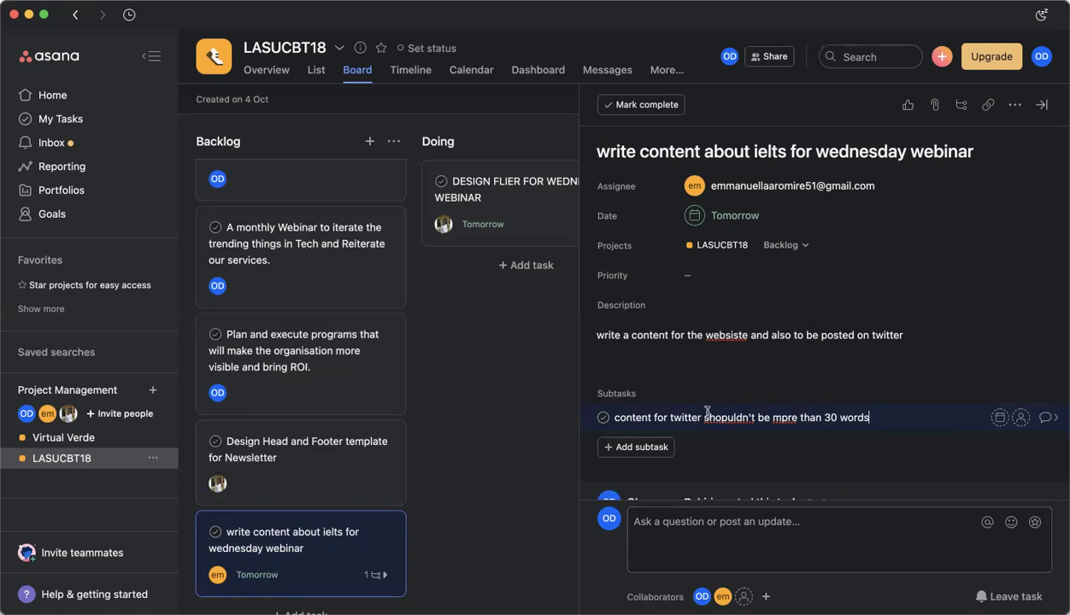
scroll(709, 460, "down", 2)
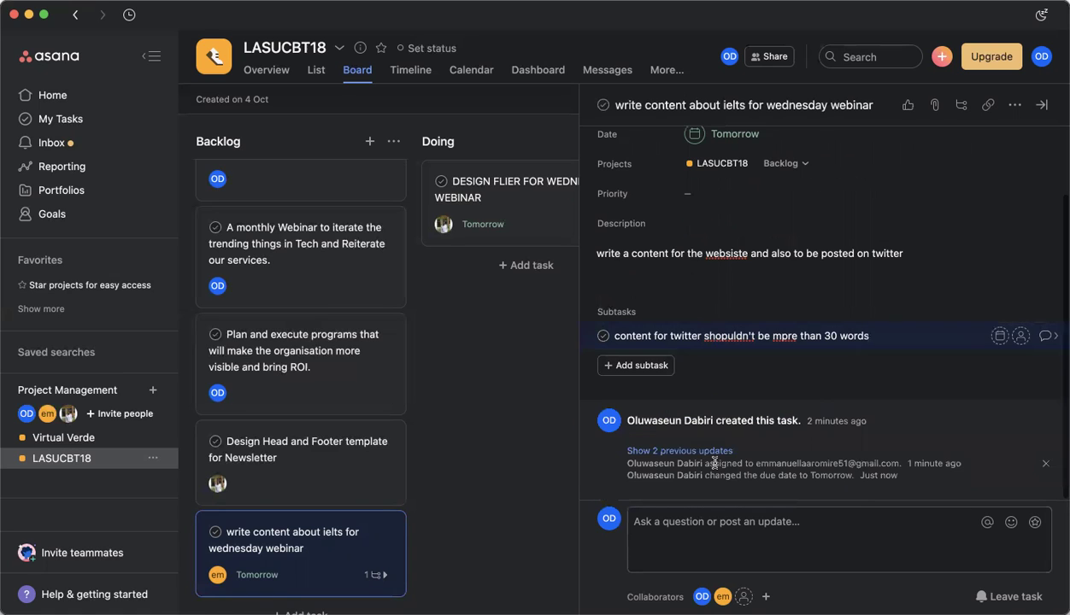
- Close the details pane and drag the ielts card through Doing and Review into Done
left_click(1041, 106)
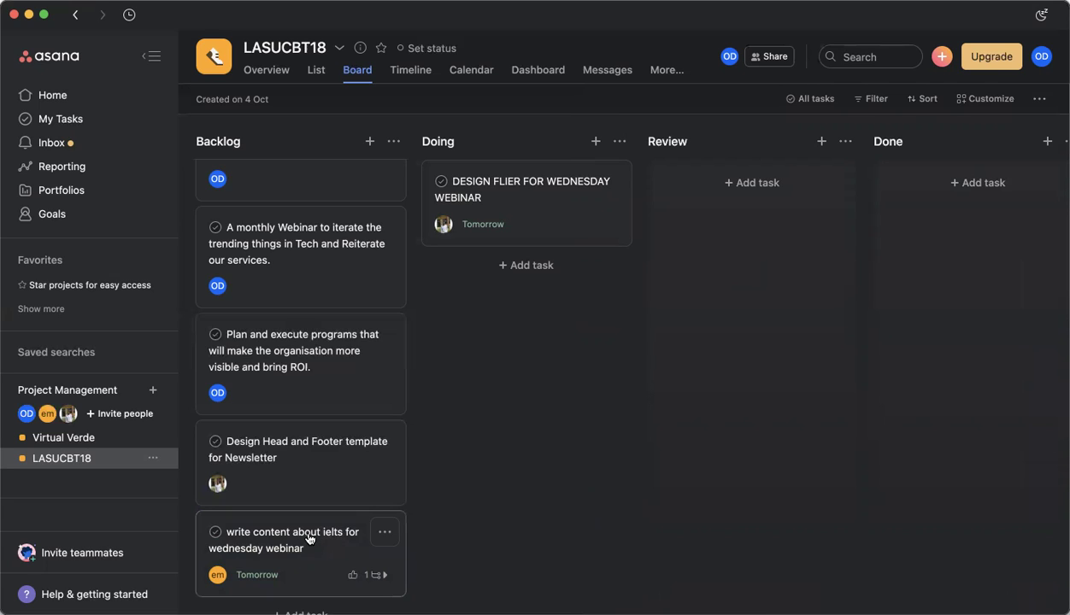
left_click_drag(308, 538, 529, 303)
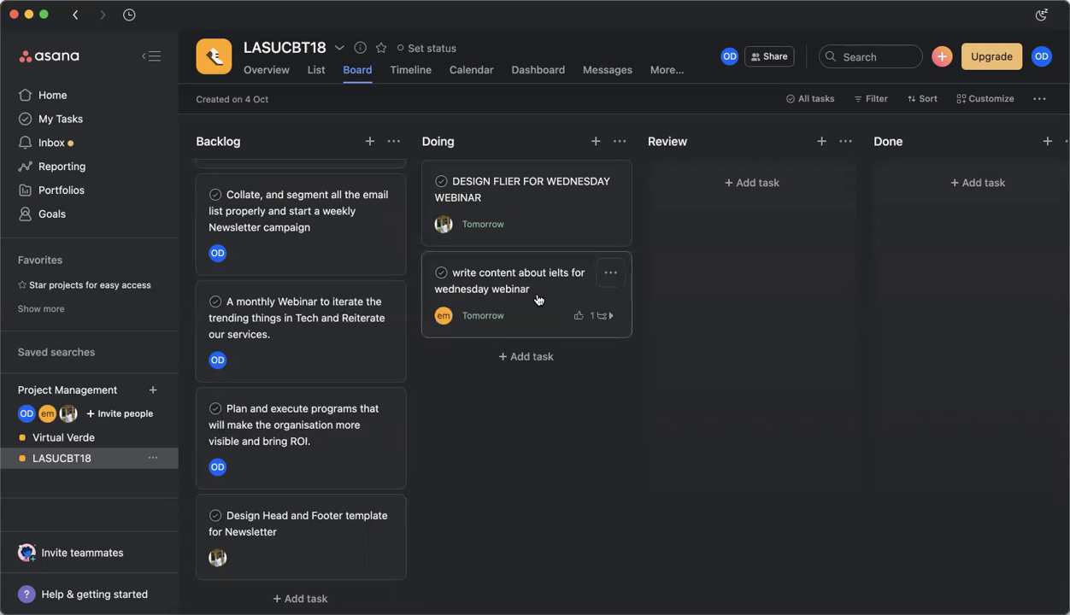
left_click_drag(544, 298, 793, 303)
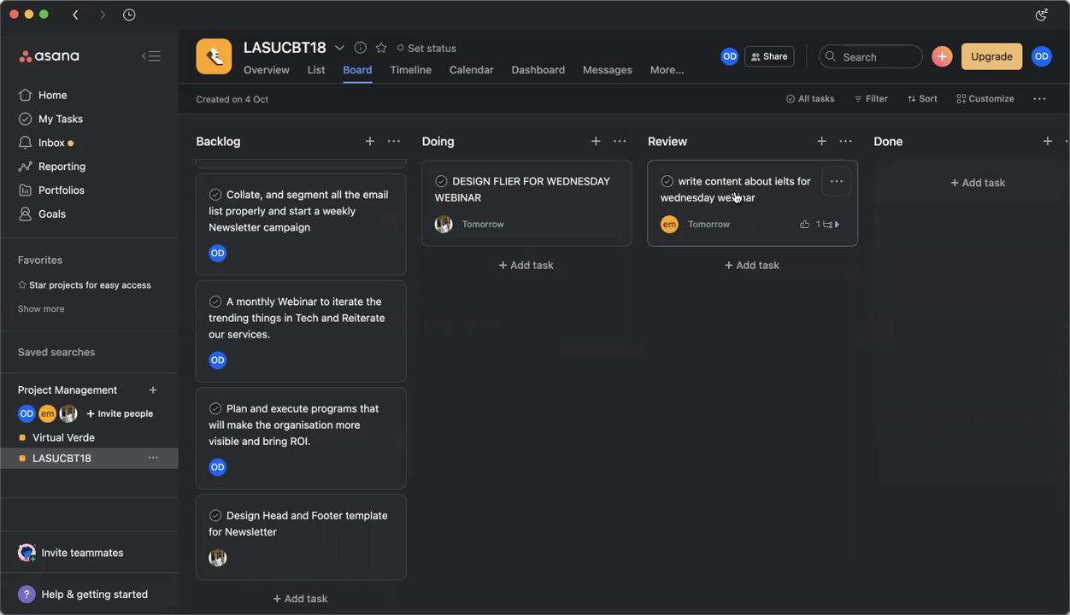
left_click_drag(734, 197, 937, 215)
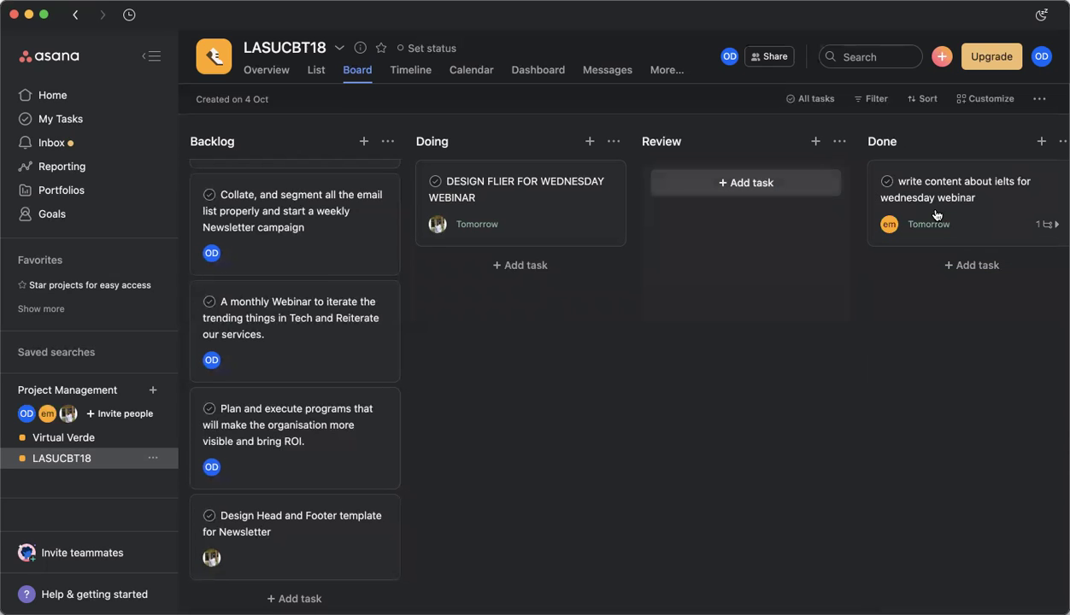